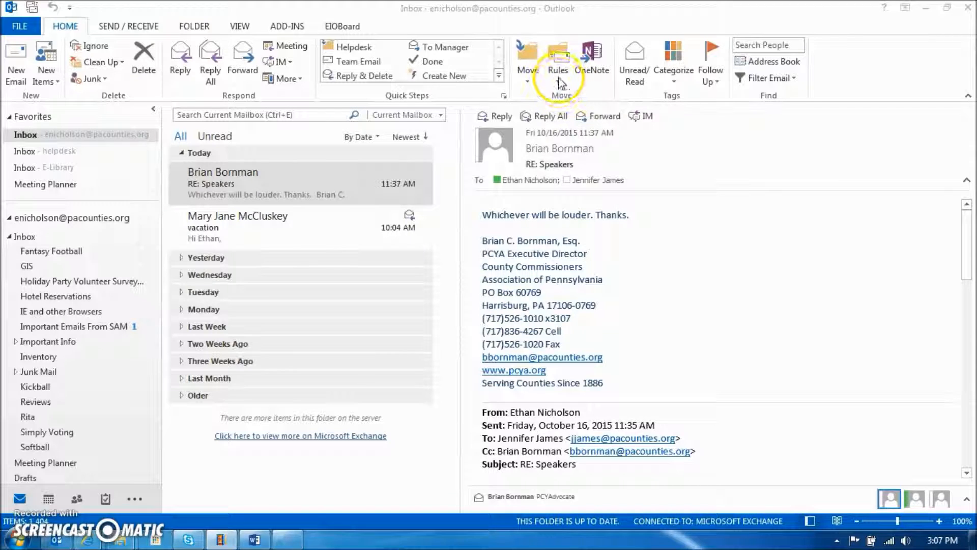
# Step: Open the mailbox's rules and alerts manager
pyautogui.click(559, 78)
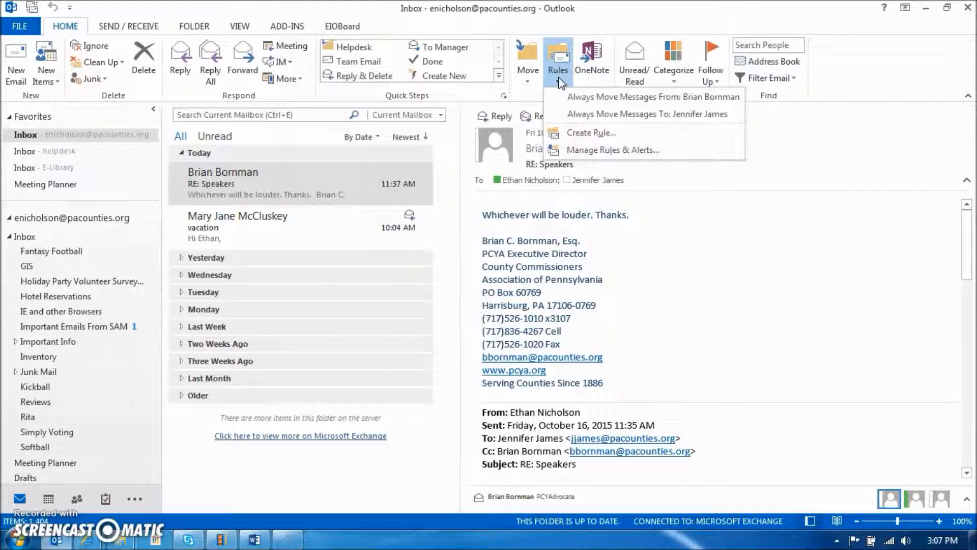
pyautogui.click(593, 150)
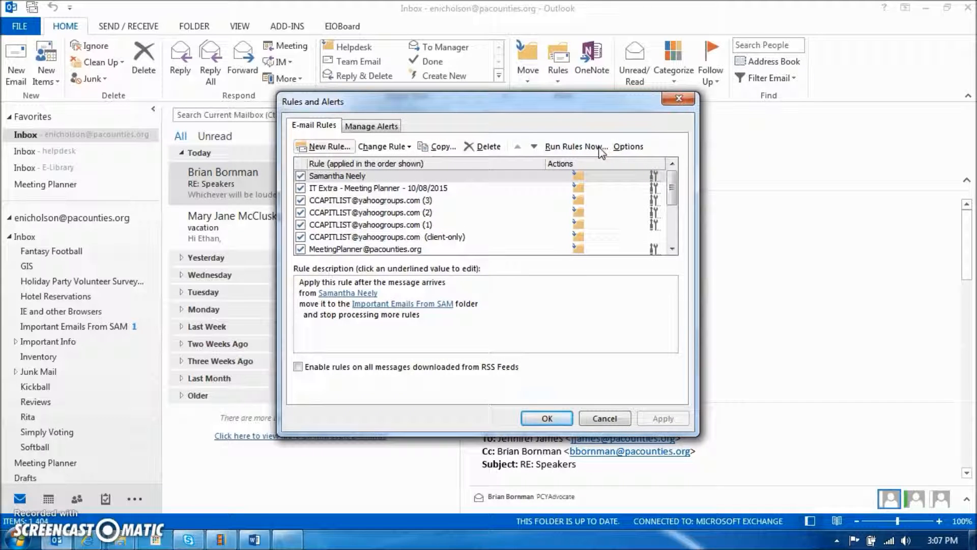
pyautogui.click(315, 148)
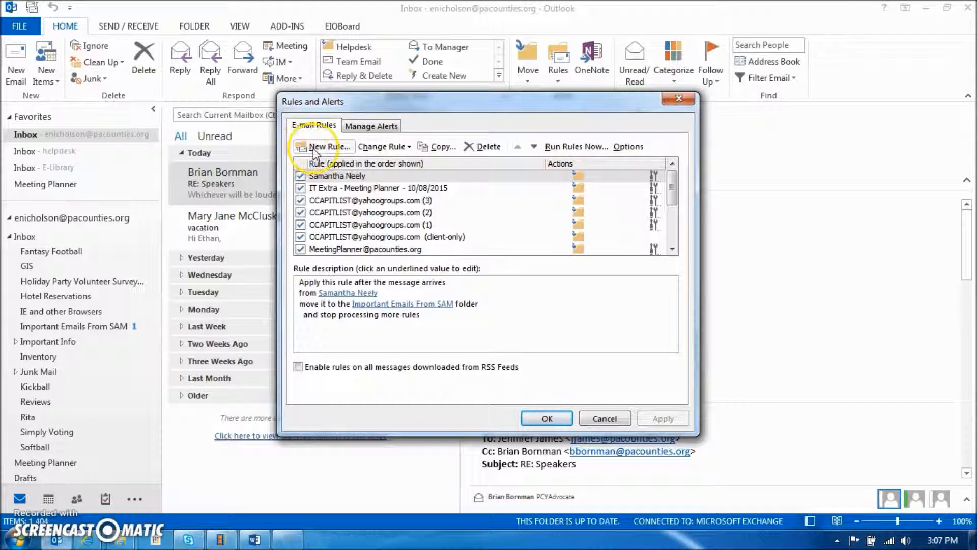
# Step: Open the first existing e-mail rule to examine its conditions and description, and close it without changes
pyautogui.click(355, 177)
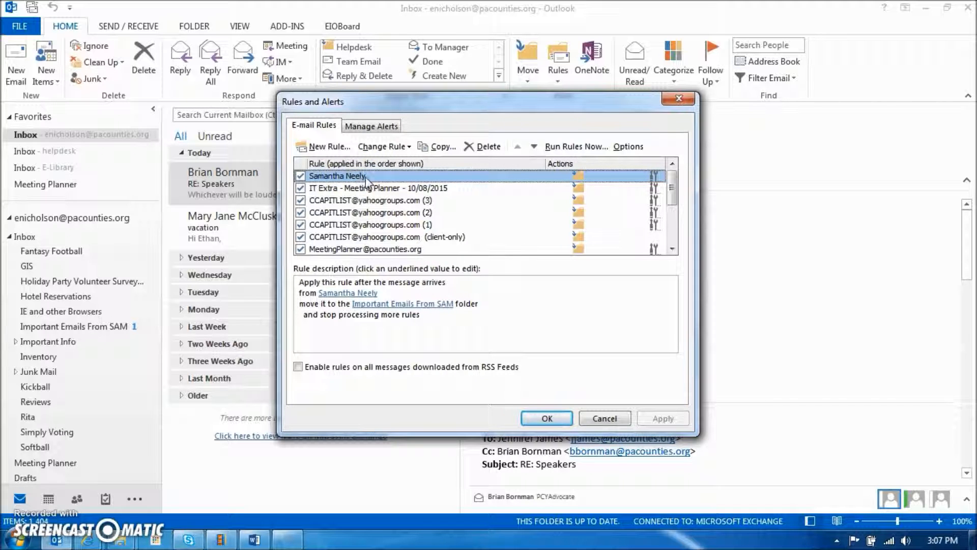
pyautogui.doubleClick(366, 177)
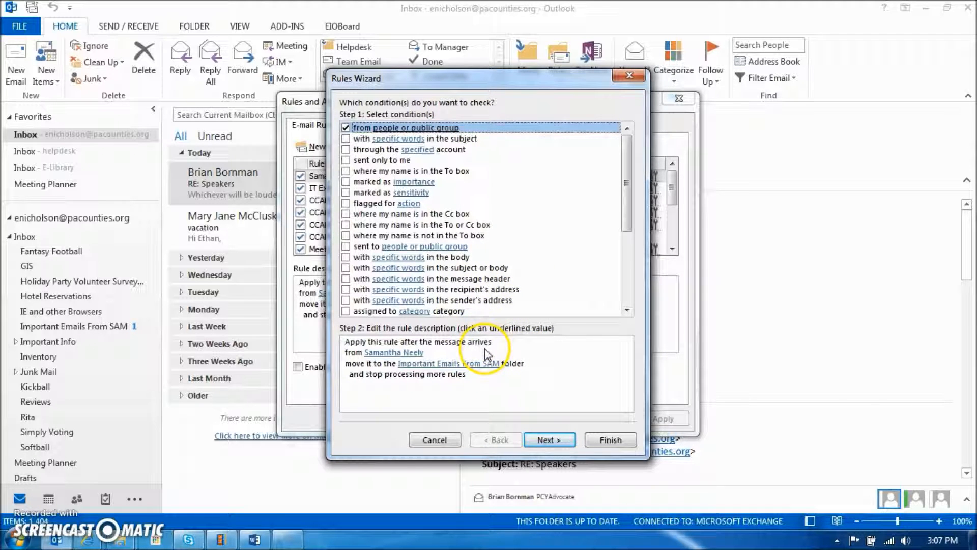
pyautogui.click(630, 76)
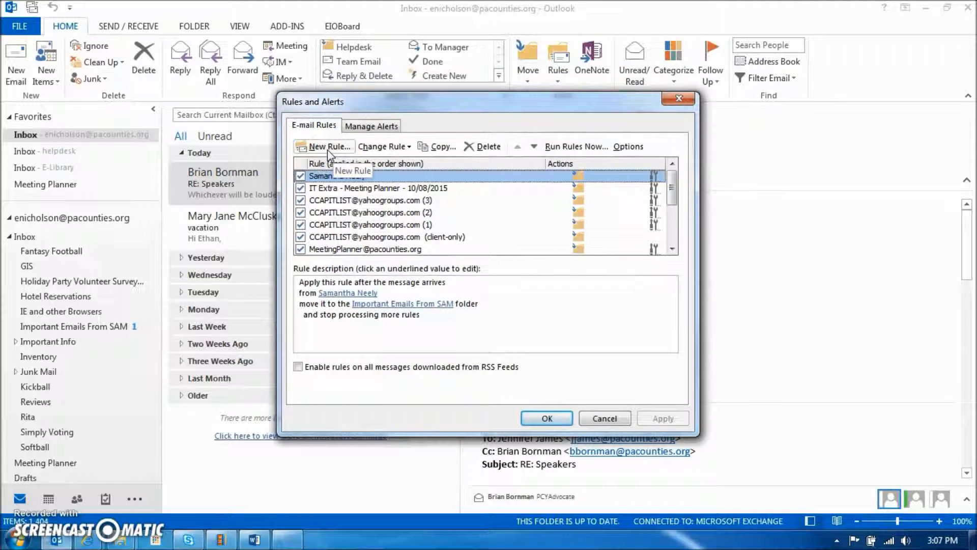
# Step: Start a new rule from the template "Move messages with specific words in the subject to a folder"
pyautogui.click(327, 147)
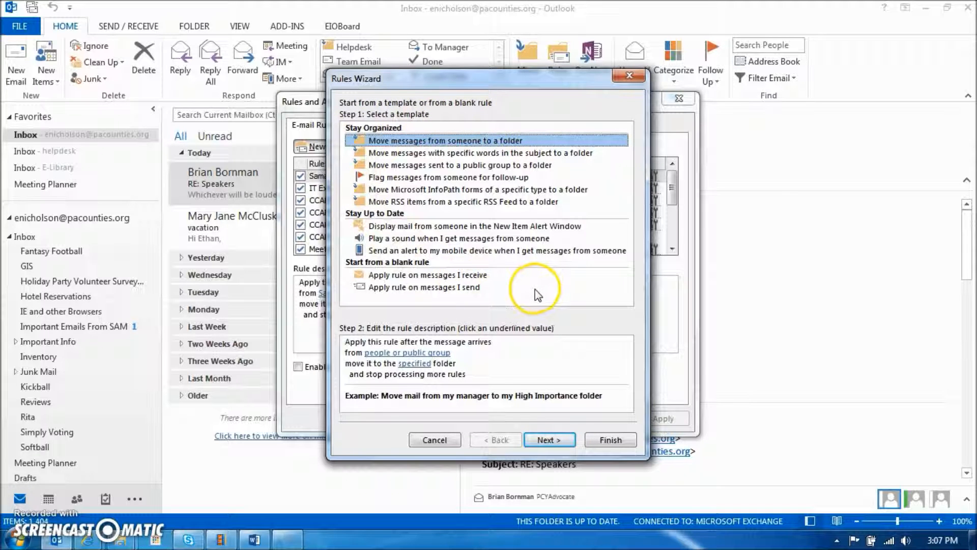
pyautogui.click(424, 152)
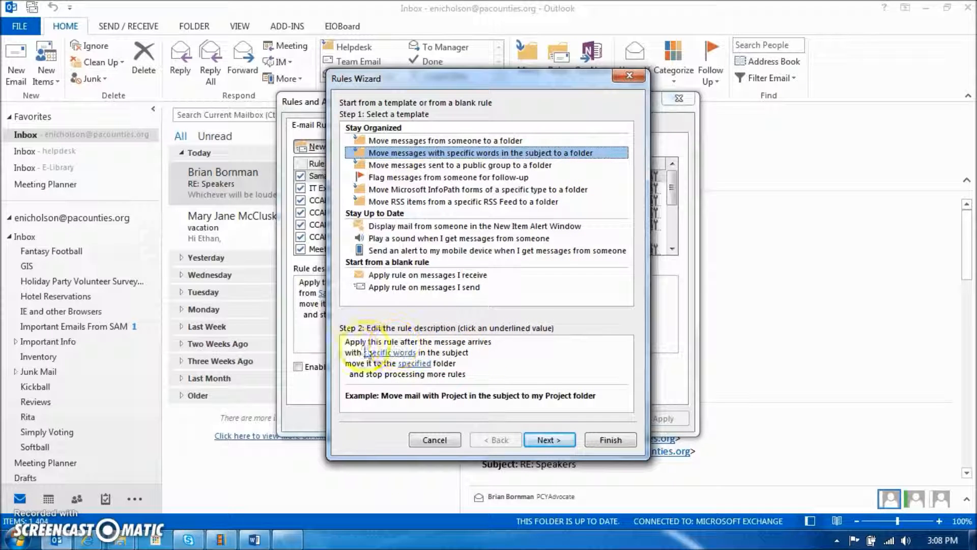
pyautogui.click(432, 364)
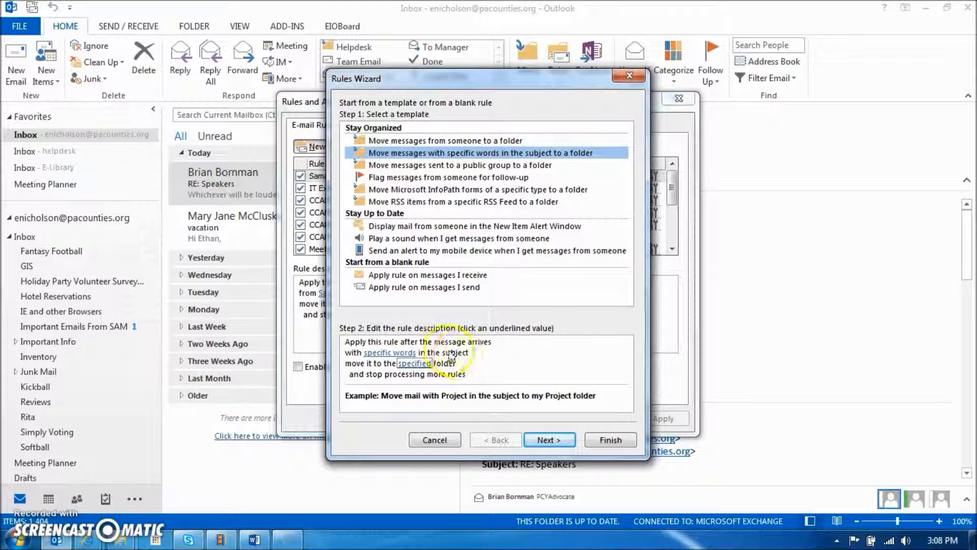
pyautogui.click(413, 352)
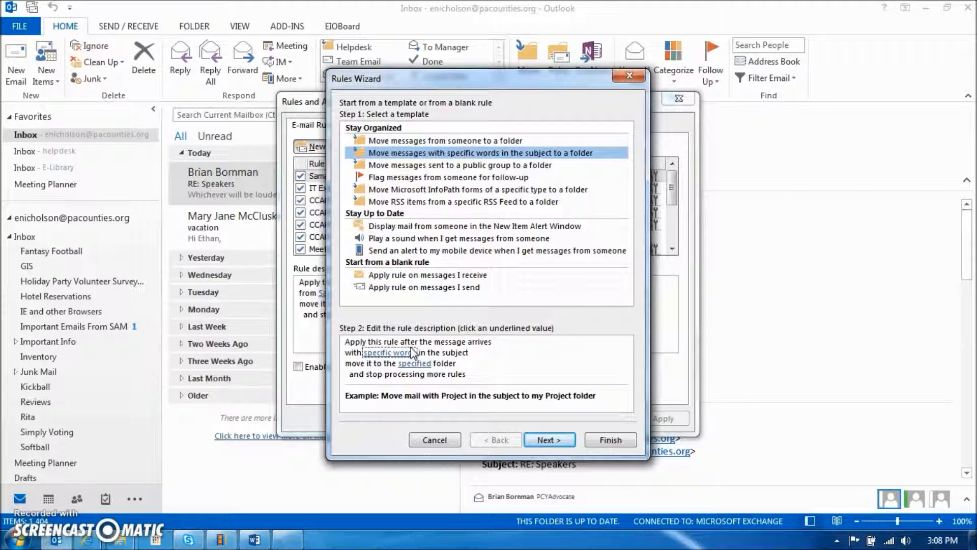
# Step: Specify "leftovers", "food" and "snacks" as the subject words the rule searches for
pyautogui.click(393, 352)
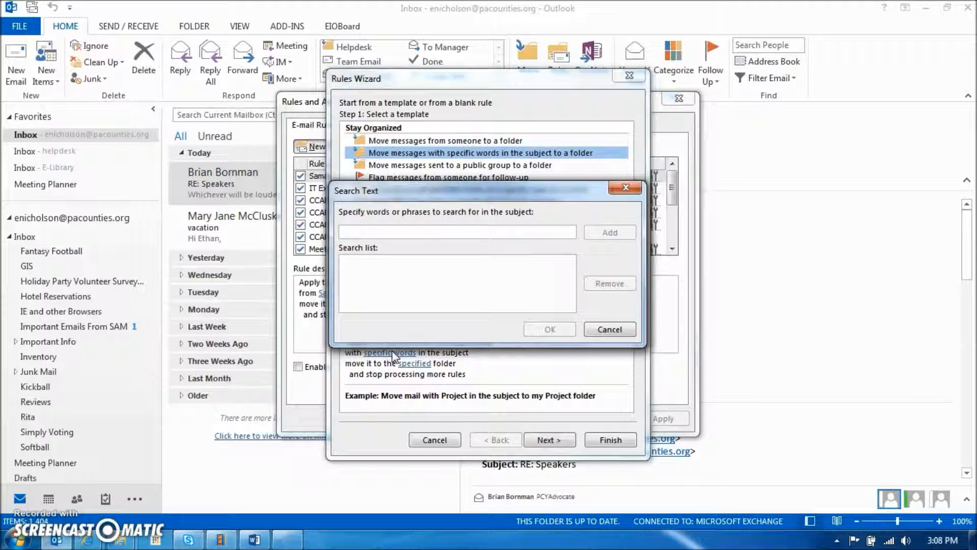
pyautogui.write('leftovers')
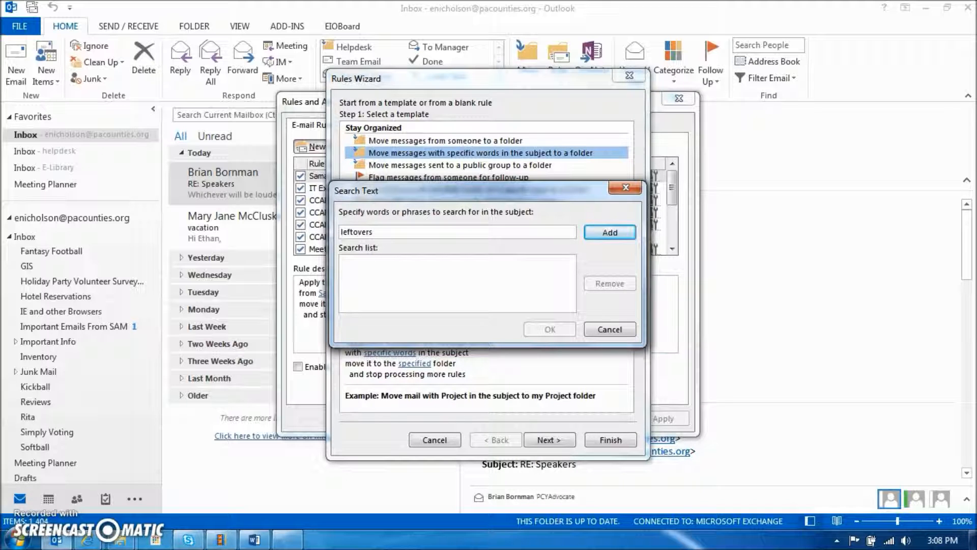
pyautogui.click(610, 232)
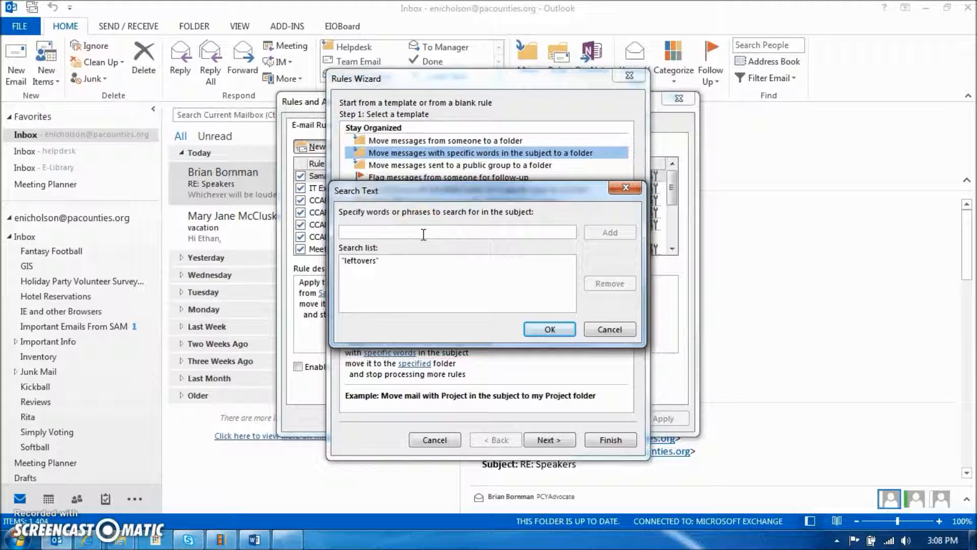
pyautogui.write('food')
pyautogui.click(610, 232)
pyautogui.write('snacks')
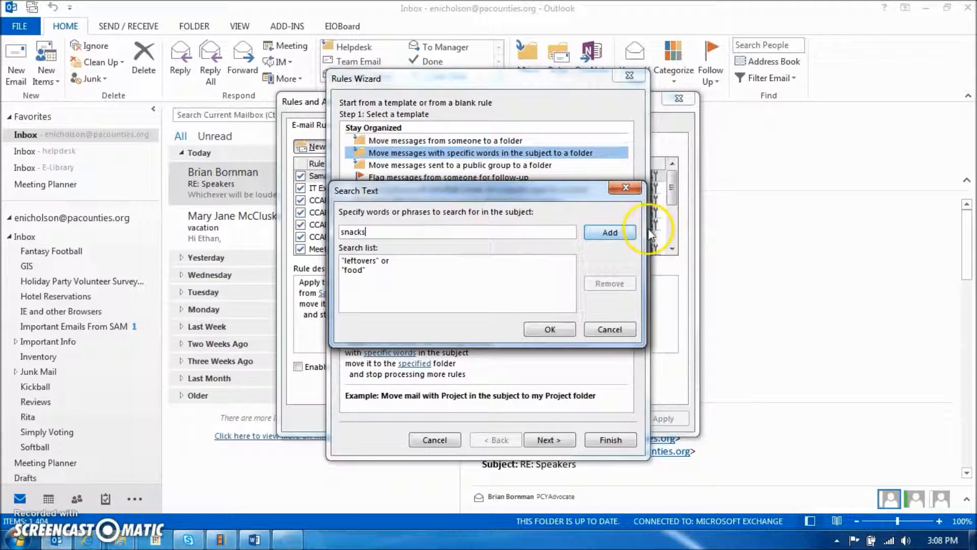
pyautogui.click(610, 232)
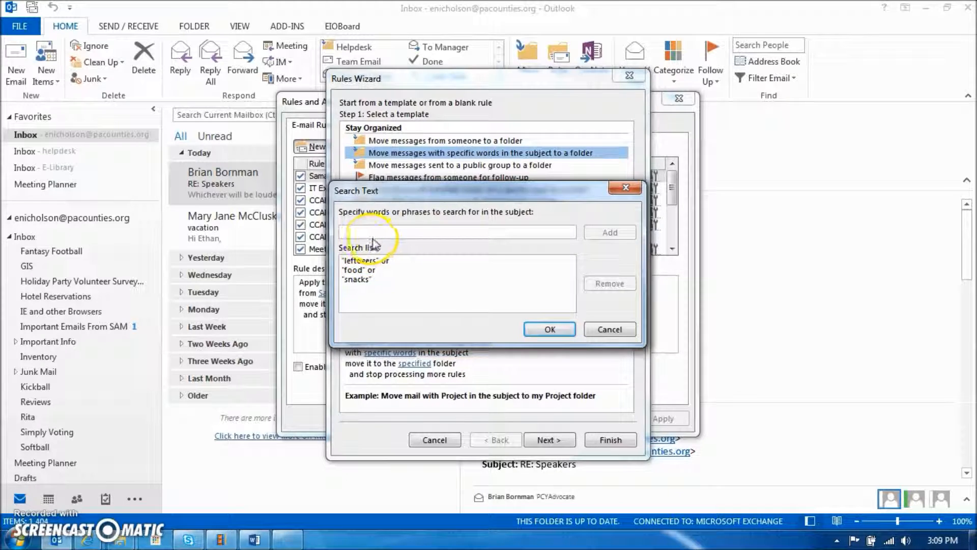
pyautogui.click(549, 329)
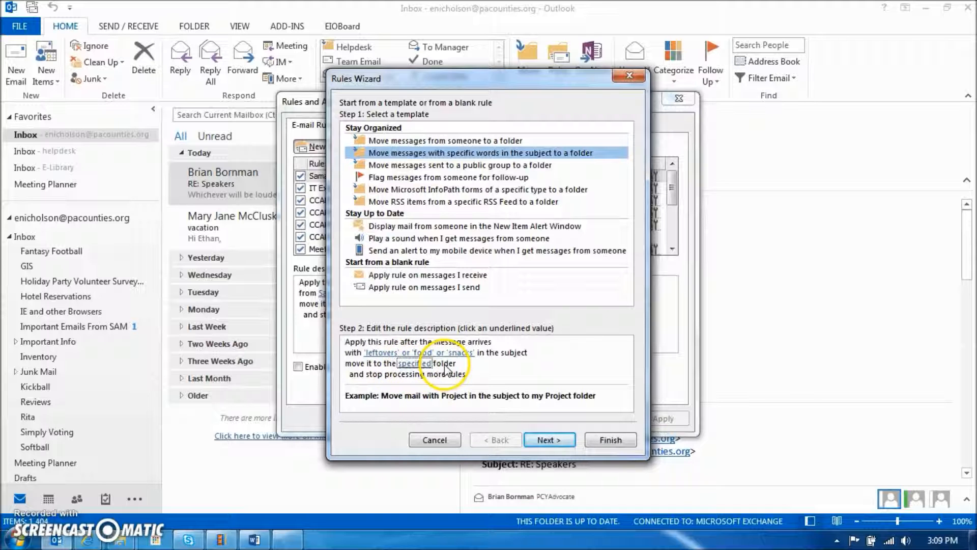
# Step: Choose the "Important Emails From SAM" folder as the destination for the rule's messages
pyautogui.click(422, 364)
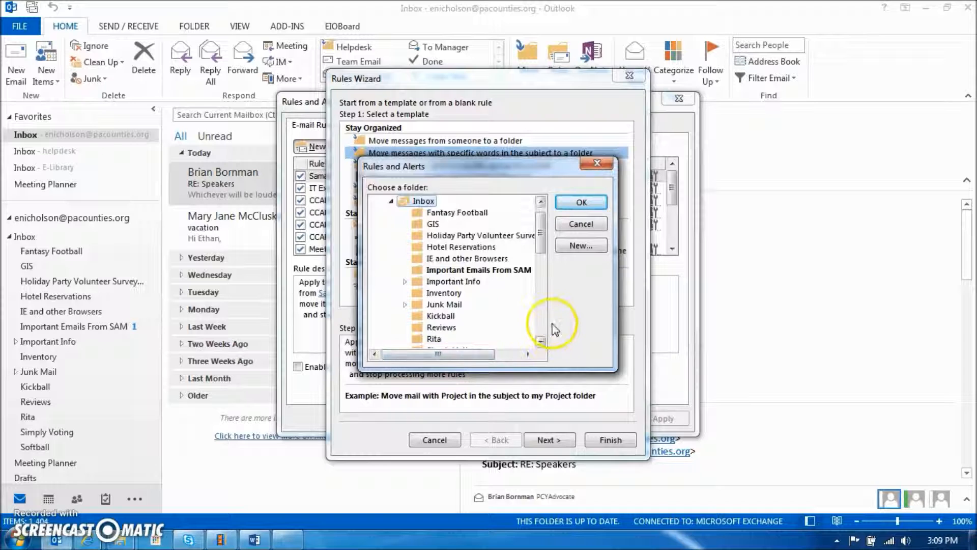
pyautogui.click(494, 271)
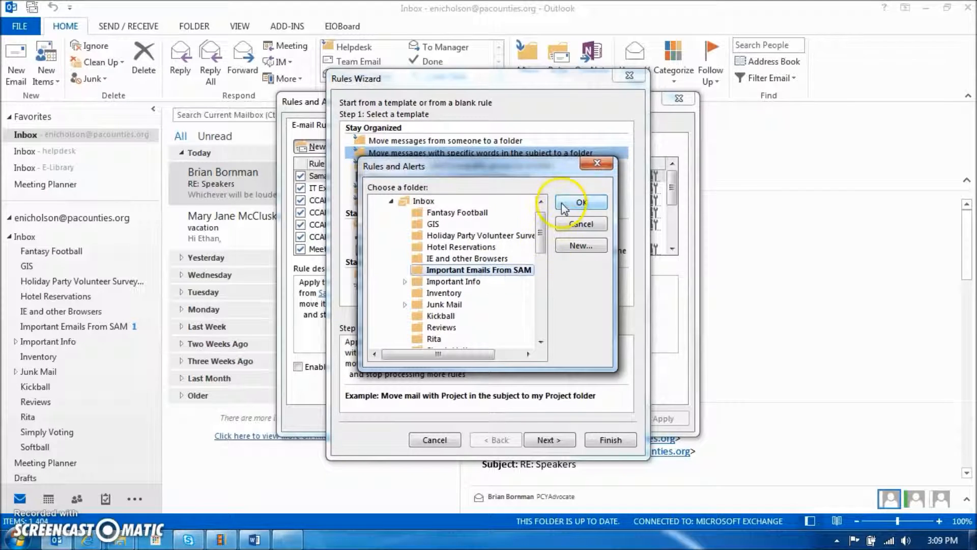
pyautogui.click(580, 203)
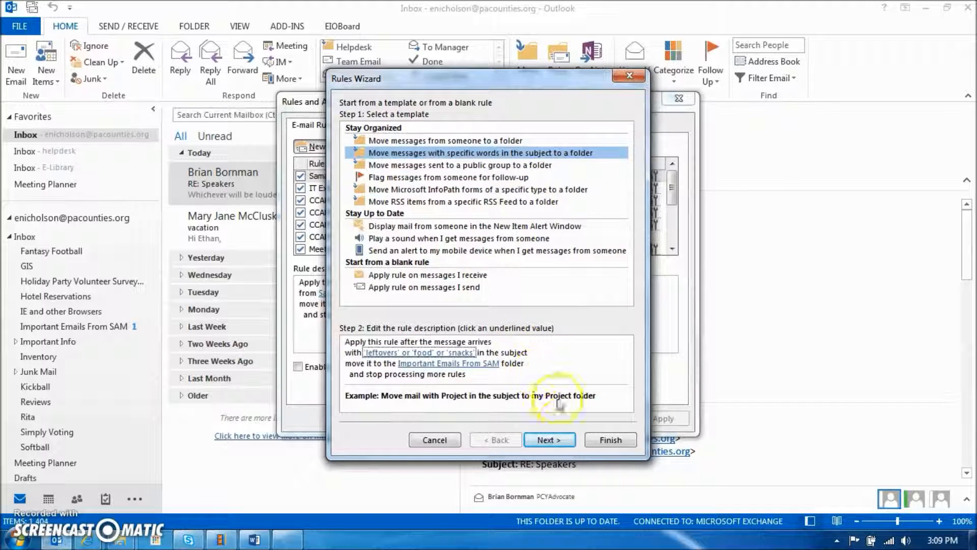
# Step: Add the "marked as importance" condition to the rule and set the importance to High
pyautogui.click(565, 442)
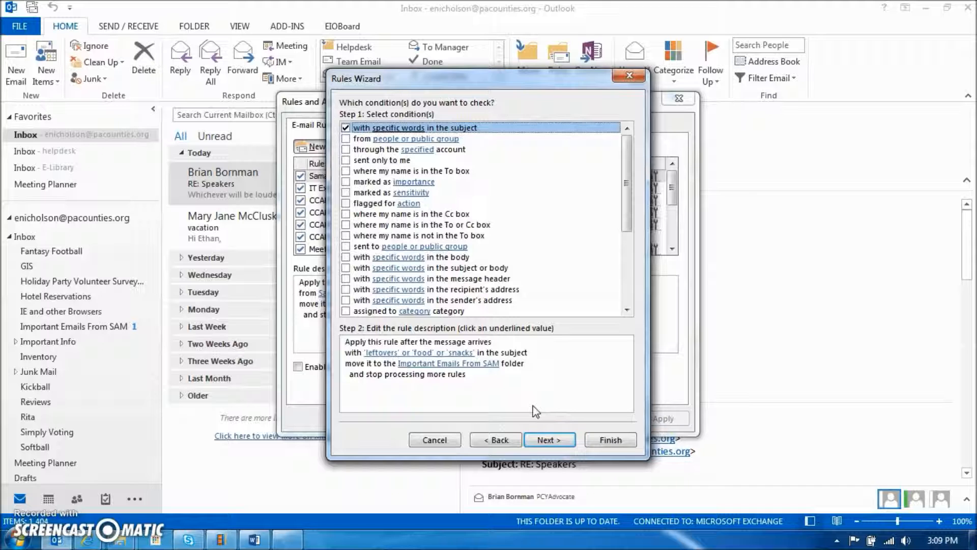
pyautogui.click(402, 372)
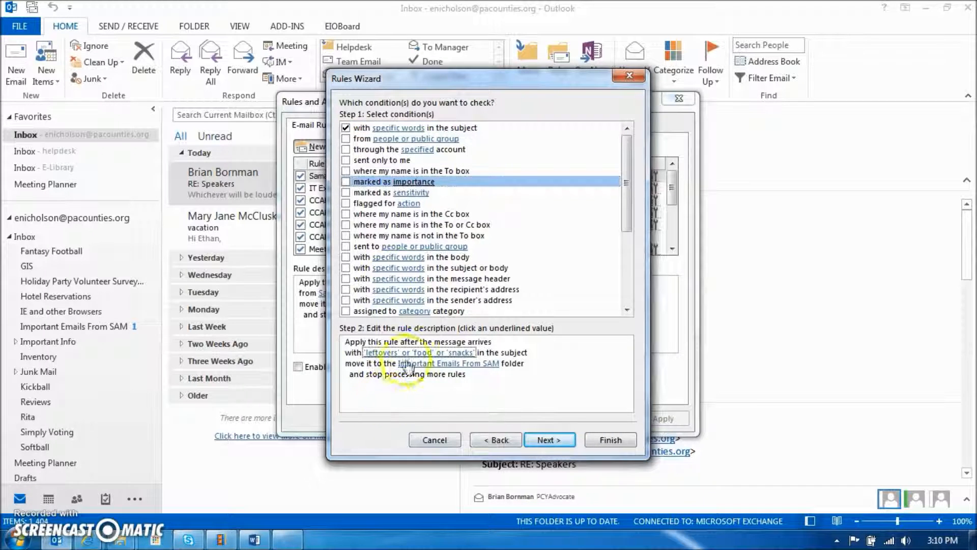
pyautogui.click(346, 182)
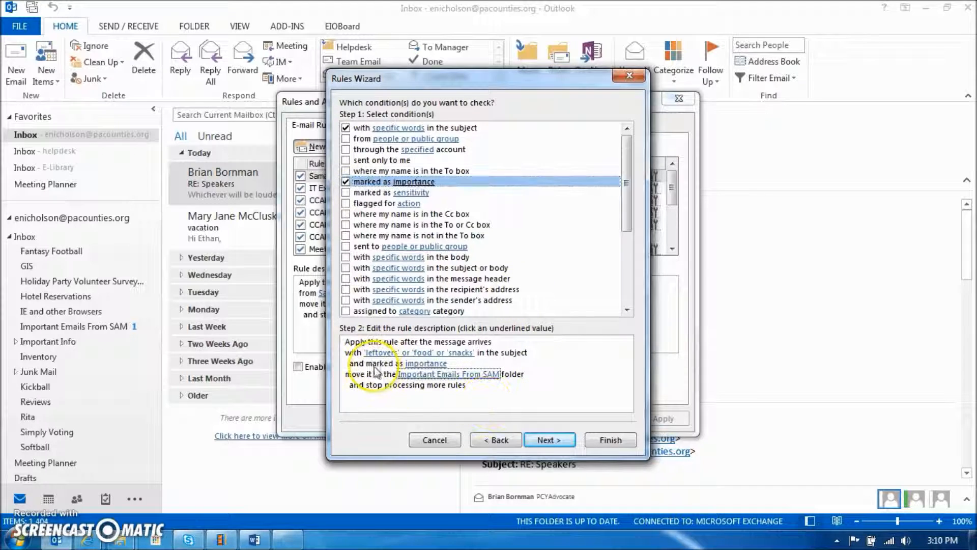
pyautogui.click(425, 363)
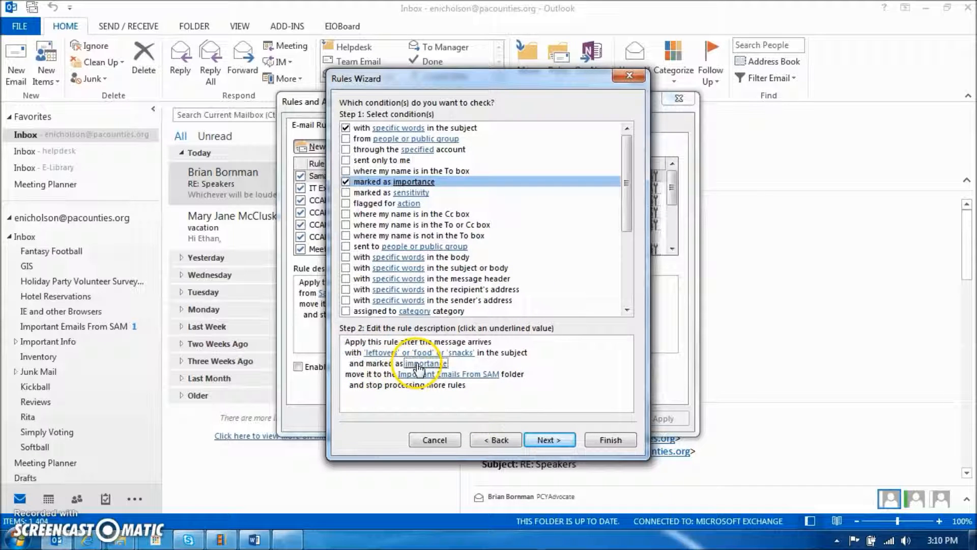
pyautogui.click(420, 363)
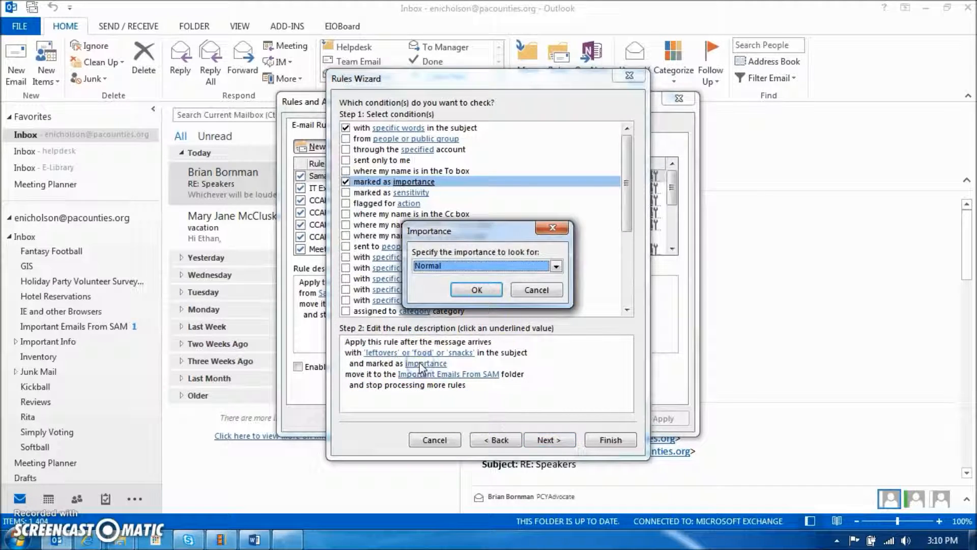
pyautogui.click(518, 266)
pyautogui.click(439, 297)
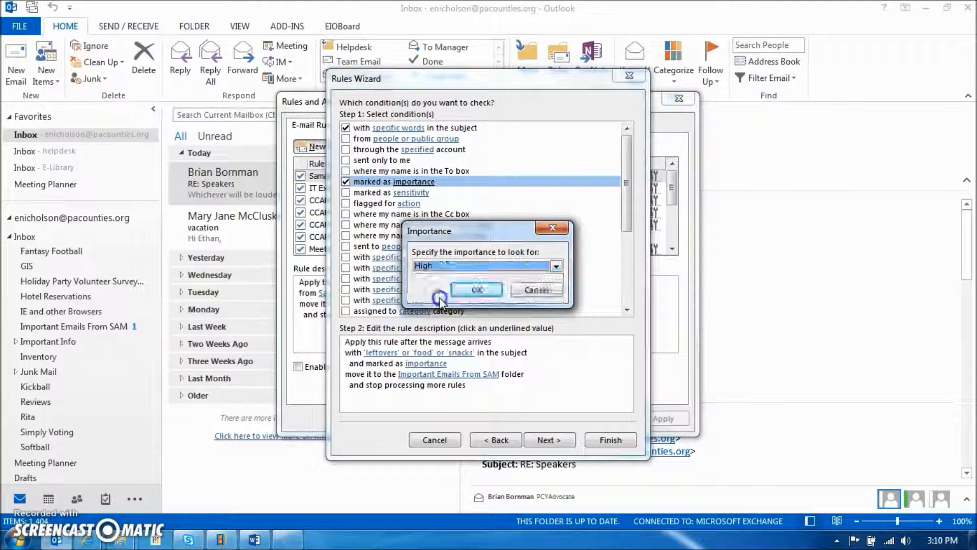
pyautogui.click(476, 289)
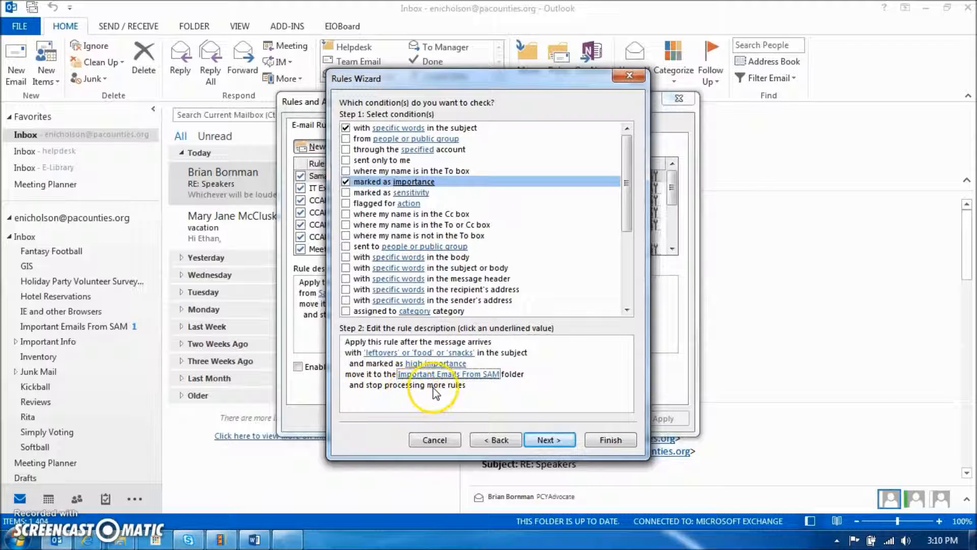
# Step: Add the "delete it" action and the exception "except if sent only to me" to the rule
pyautogui.press('Return')
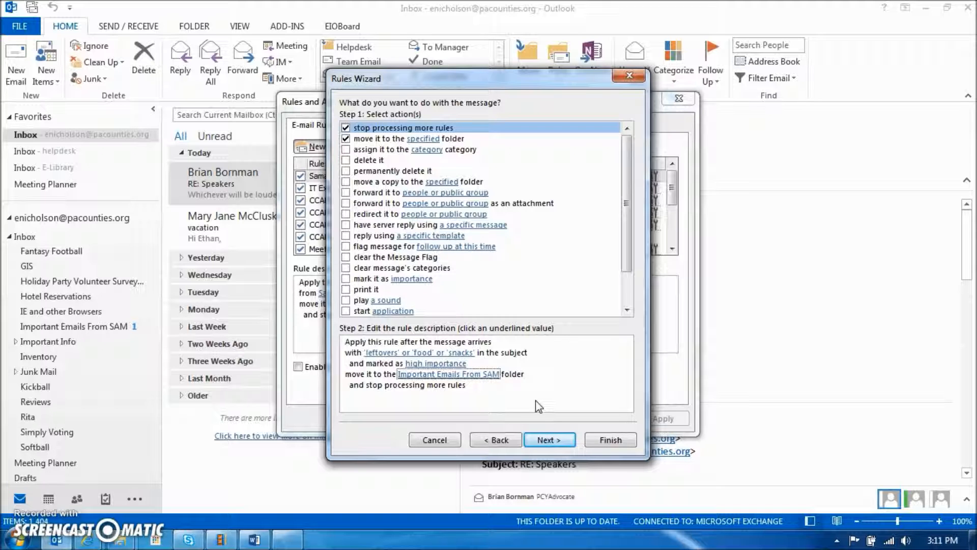
pyautogui.click(346, 161)
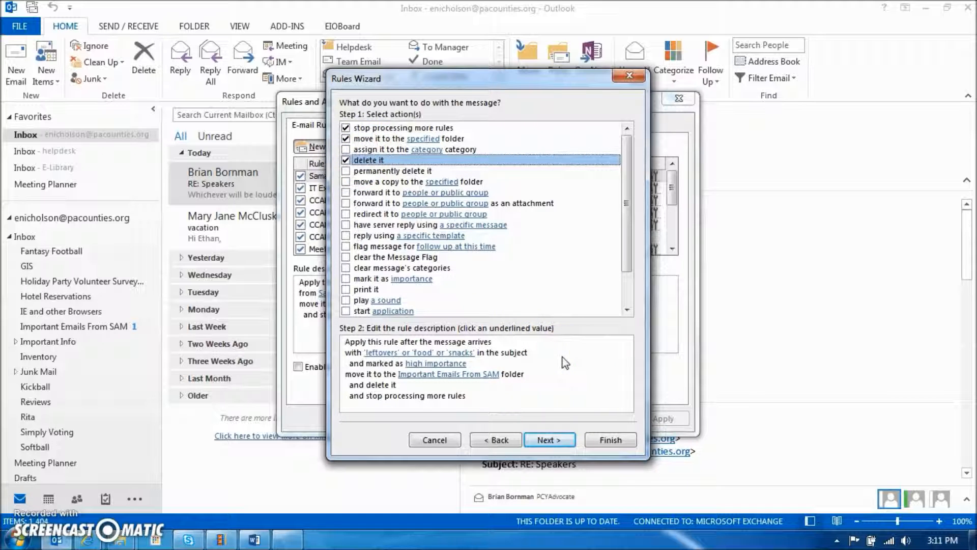
pyautogui.click(558, 440)
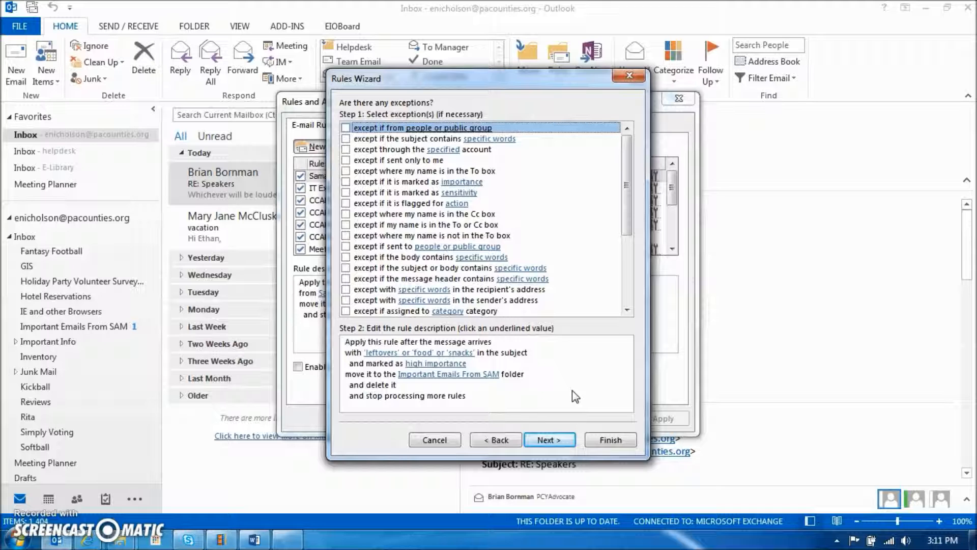
pyautogui.click(346, 161)
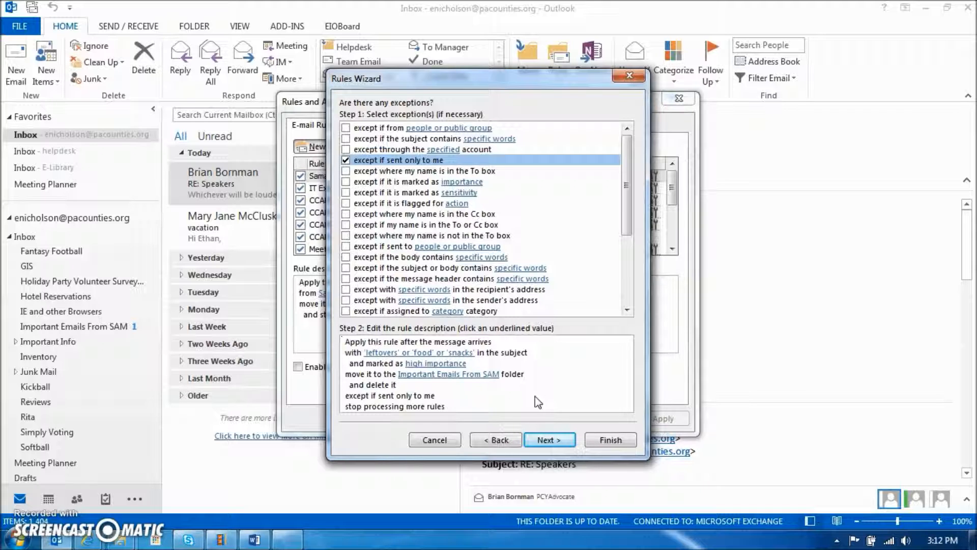
pyautogui.click(554, 438)
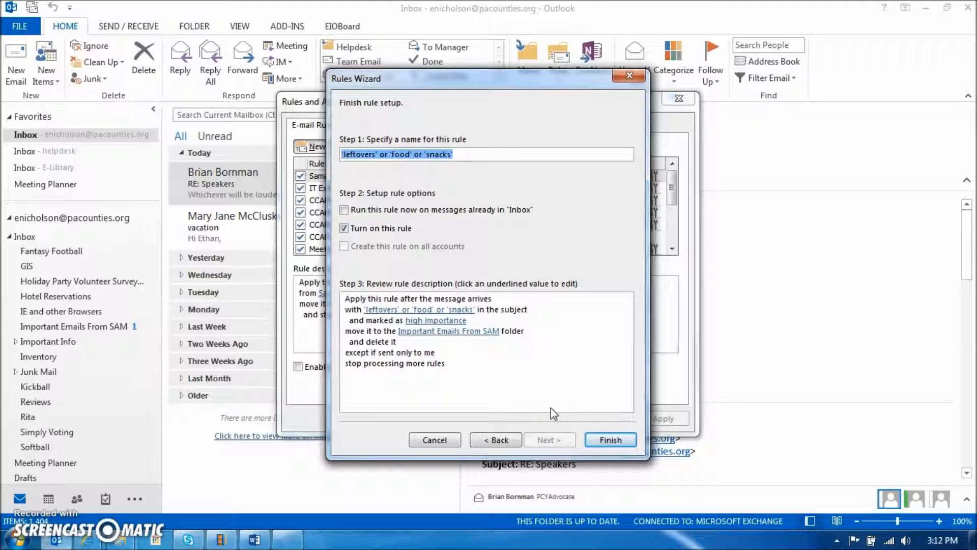
# Step: Name the rule "Diet Rule", set it to run on messages already in the Inbox, and finish and apply it
pyautogui.write('Diet Rule')
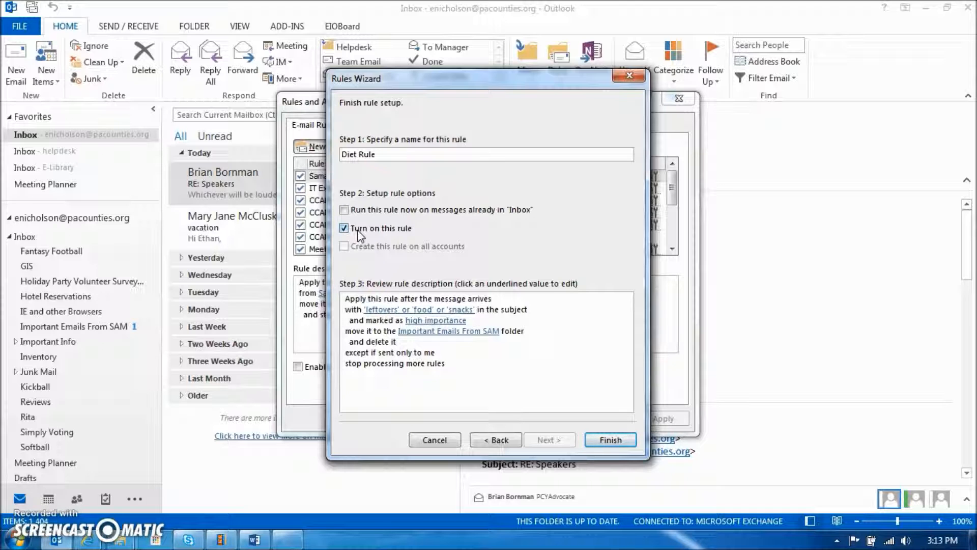
pyautogui.click(343, 209)
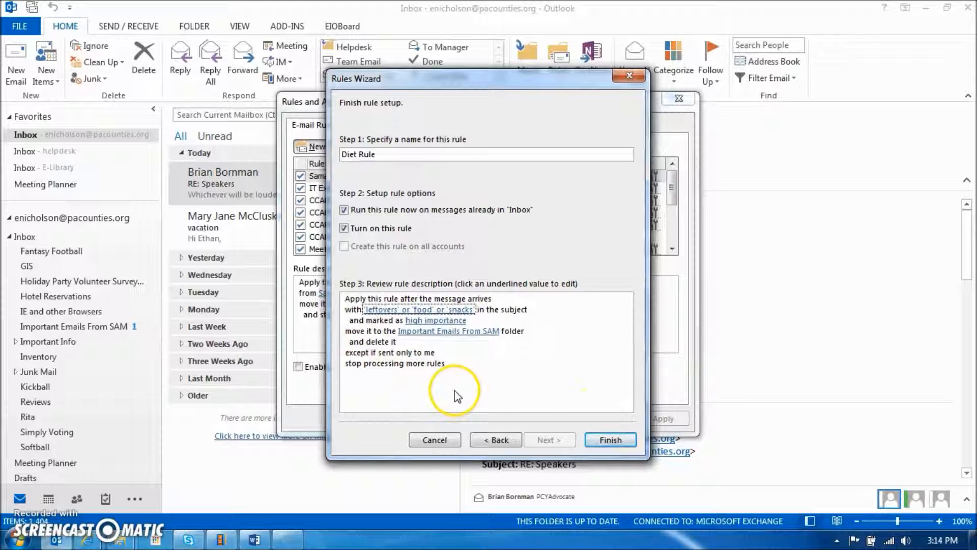
pyautogui.click(616, 440)
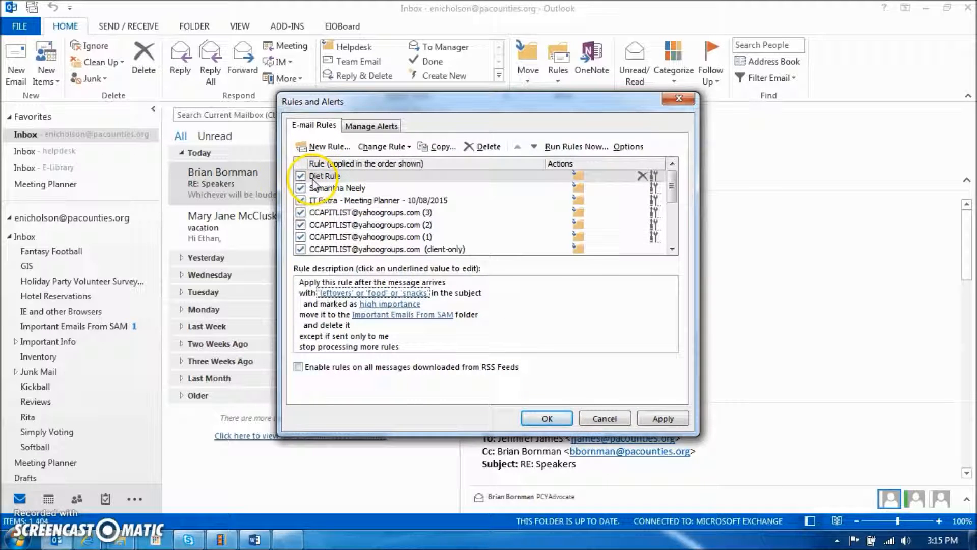
pyautogui.click(664, 419)
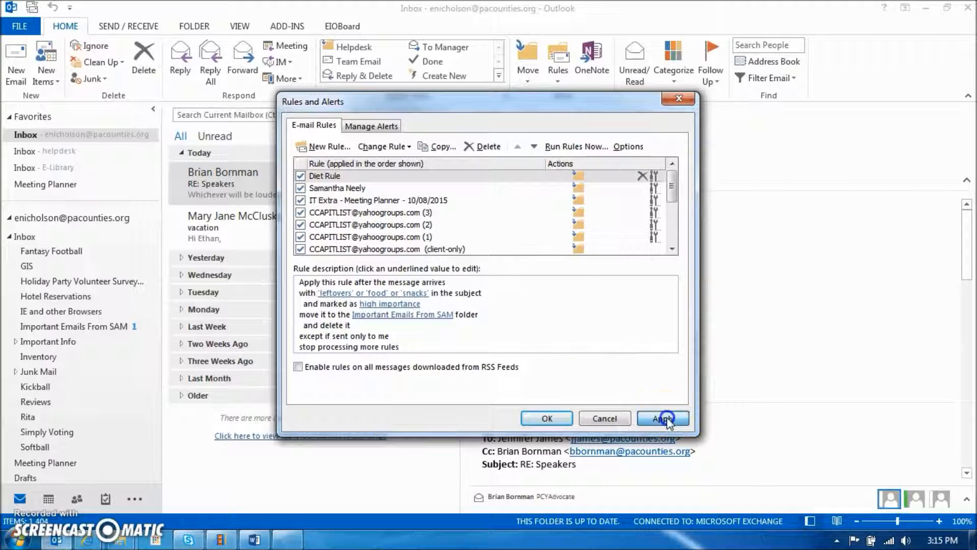
pyautogui.click(546, 419)
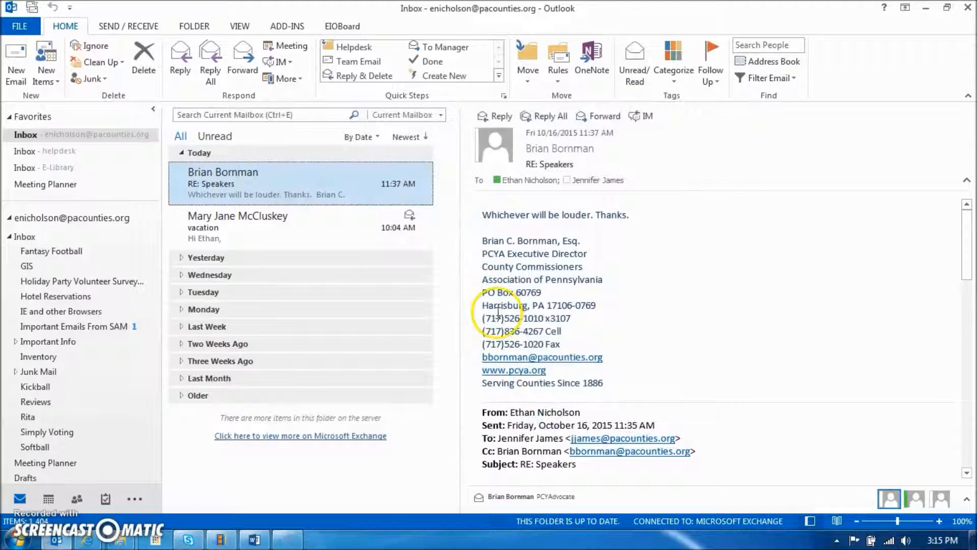